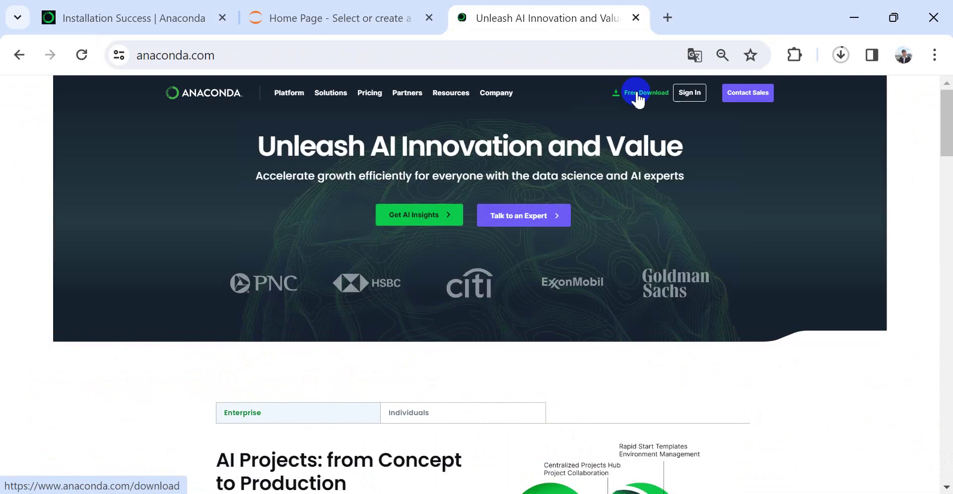
# Step: Open Anaconda's Free Download page and start downloading the Windows installer
pyautogui.click(639, 97)
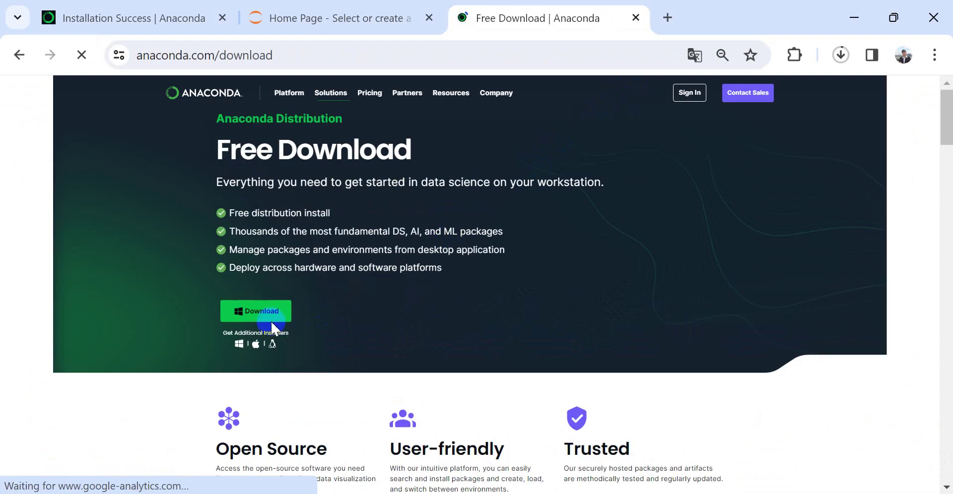
pyautogui.click(271, 324)
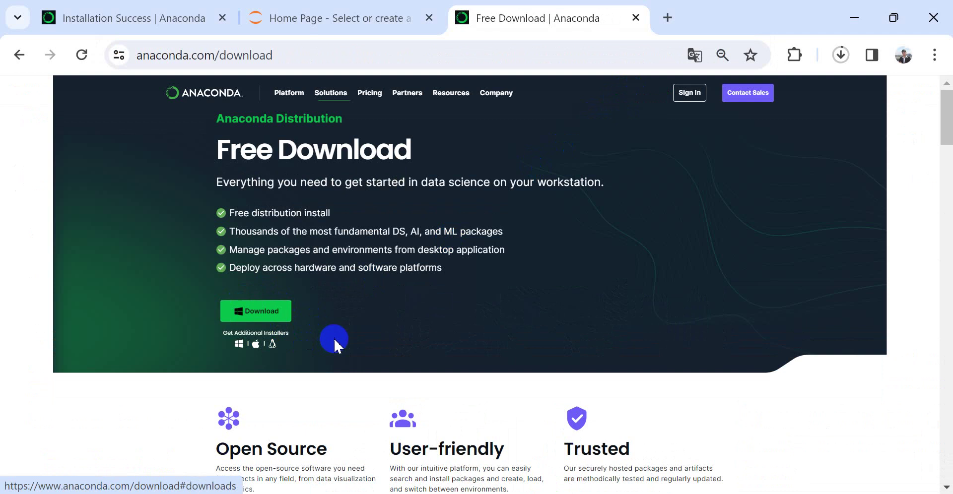
pyautogui.click(255, 313)
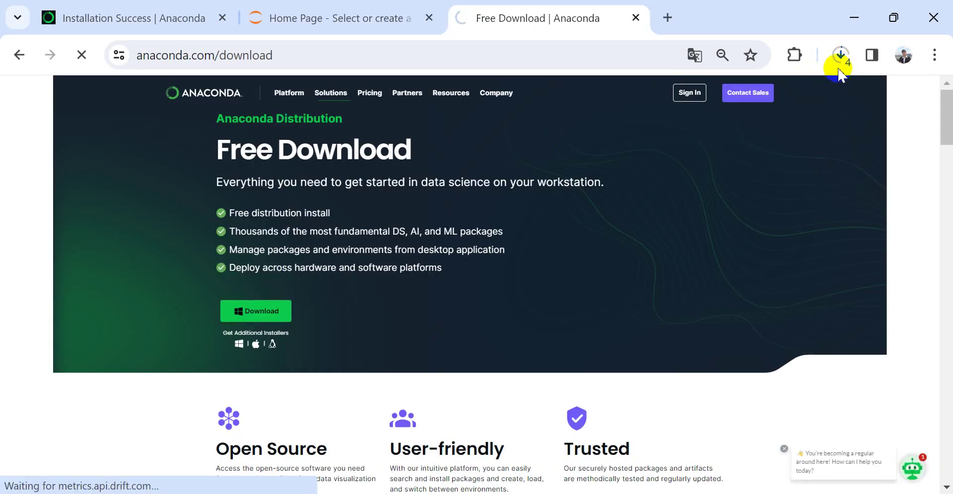
# Step: Open the full download history and pause the Anaconda3-2024.02-1-Windows-x86_64 (4).exe download
pyautogui.click(840, 55)
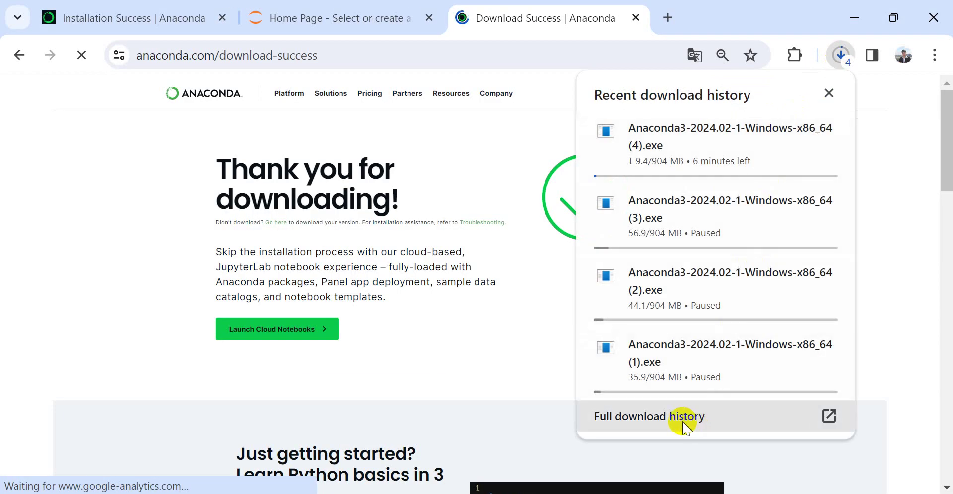
pyautogui.click(663, 416)
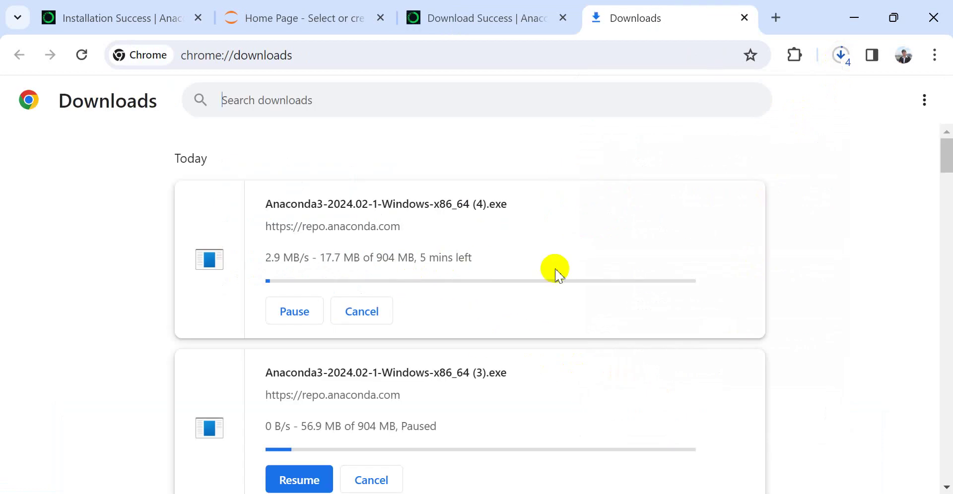
pyautogui.click(308, 323)
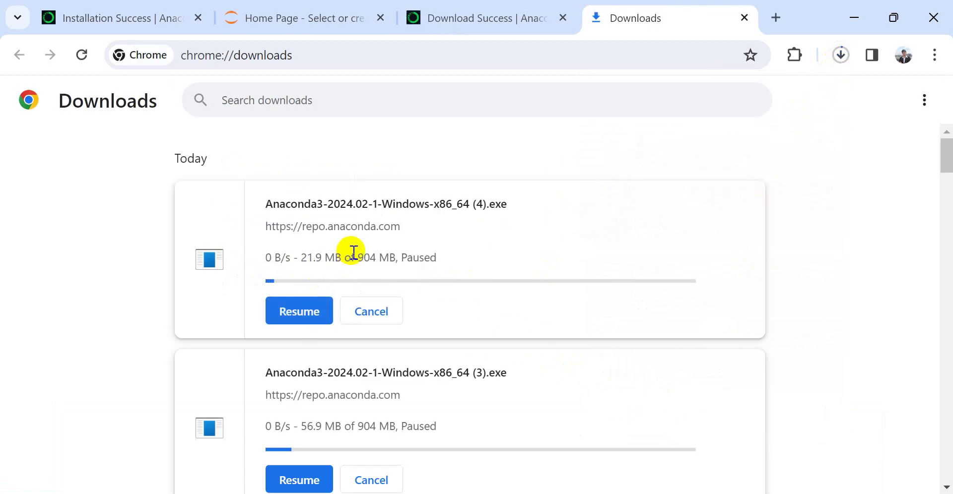
# Step: Run the completed Anaconda3-2024.02-1-Windows-x86_64.exe installer from yesterday's downloads
pyautogui.scroll(-8, 358, 264)
pyautogui.scroll(-5, 347, 330)
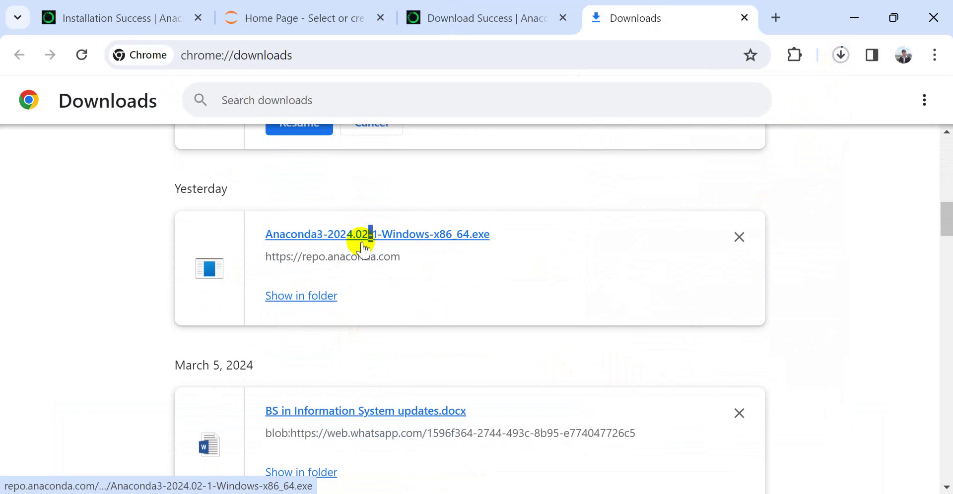
pyautogui.click(342, 237)
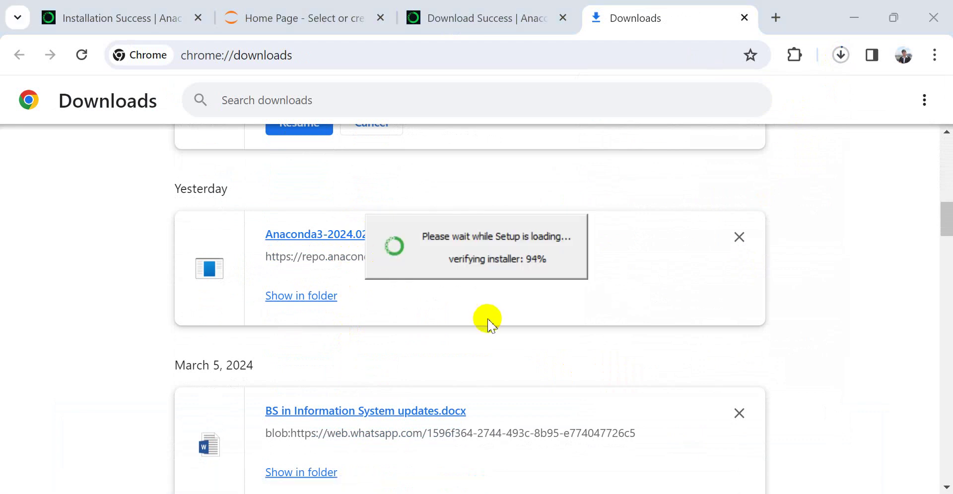
# Step: Accept the license agreement and try to install Anaconda3 in the default destination folder C:\Users\DELL\anaconda3
pyautogui.click(561, 396)
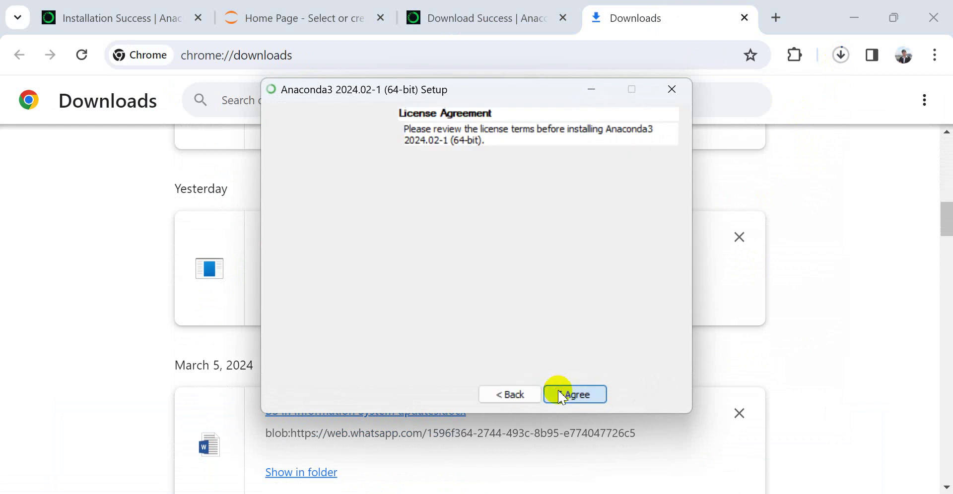
pyautogui.click(563, 397)
pyautogui.click(564, 396)
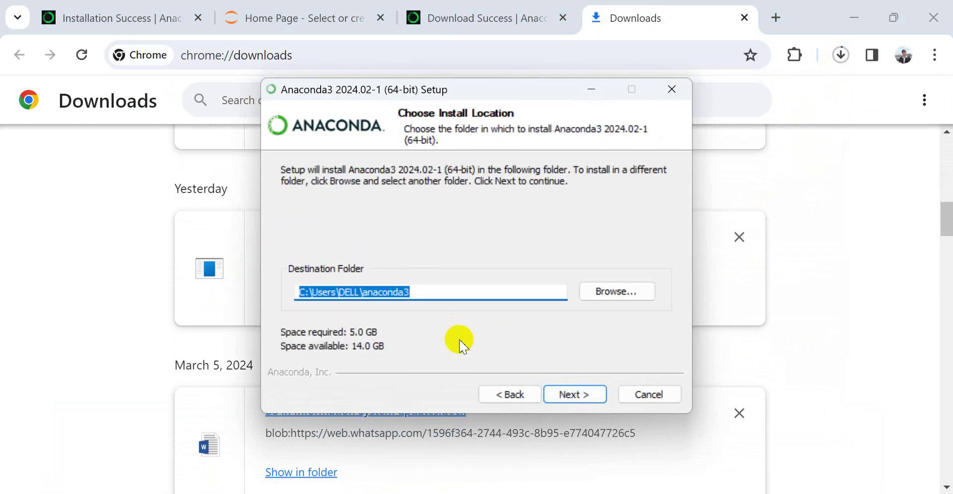
pyautogui.click(579, 395)
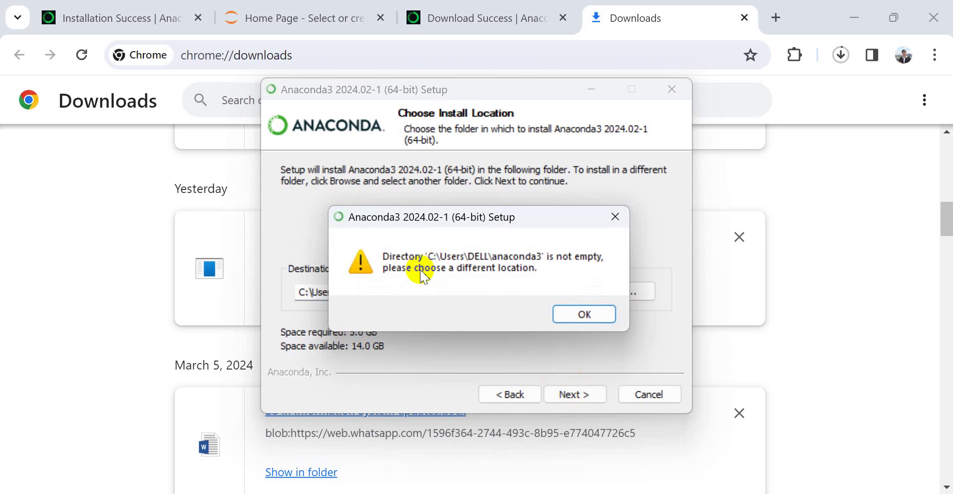
pyautogui.click(564, 313)
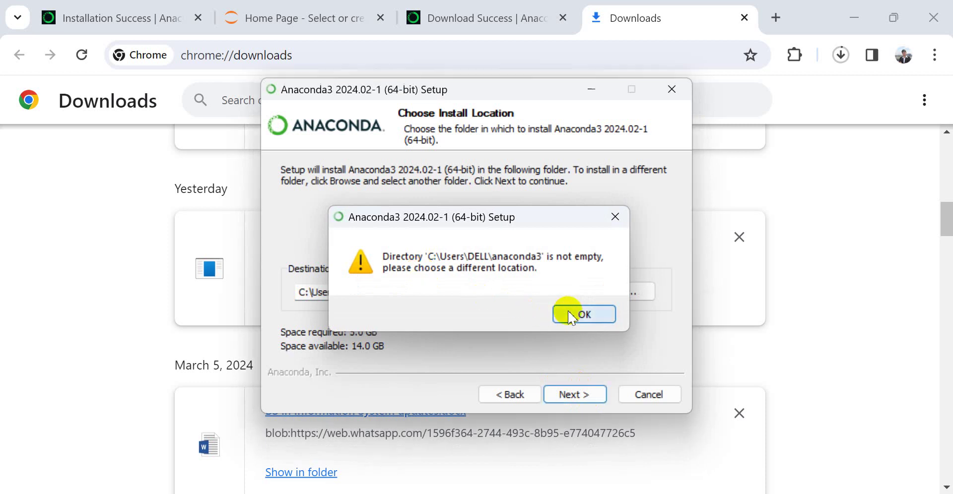
# Step: View the Installation Success page, switch to the PowerPoint slide show and advance to the "Verify the installation" slide
pyautogui.click(97, 13)
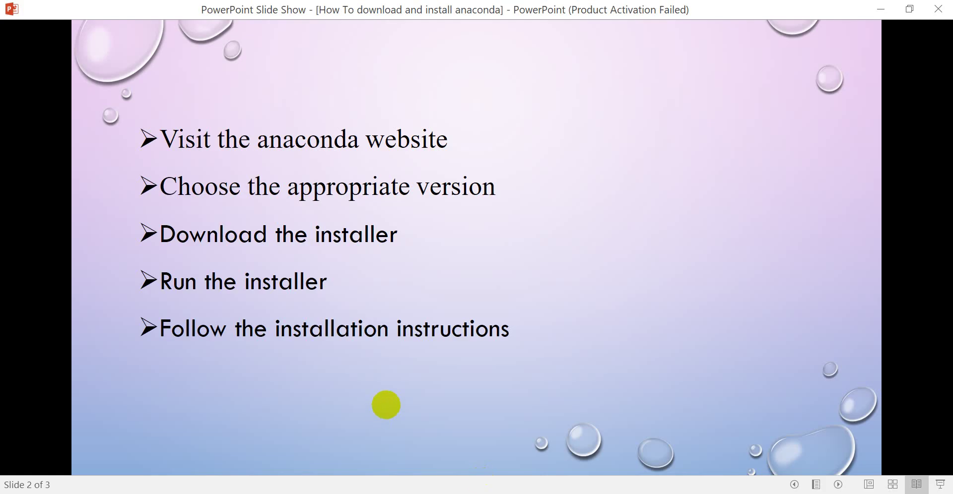
pyautogui.click(387, 405)
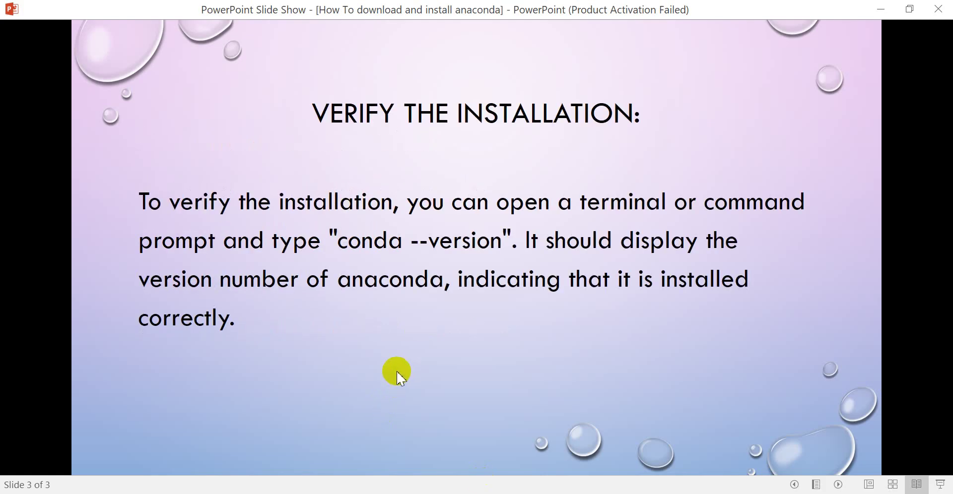
# Step: Search Windows for "an", launch Anaconda Prompt (anaconda3) and reposition its window
pyautogui.press('super+s')
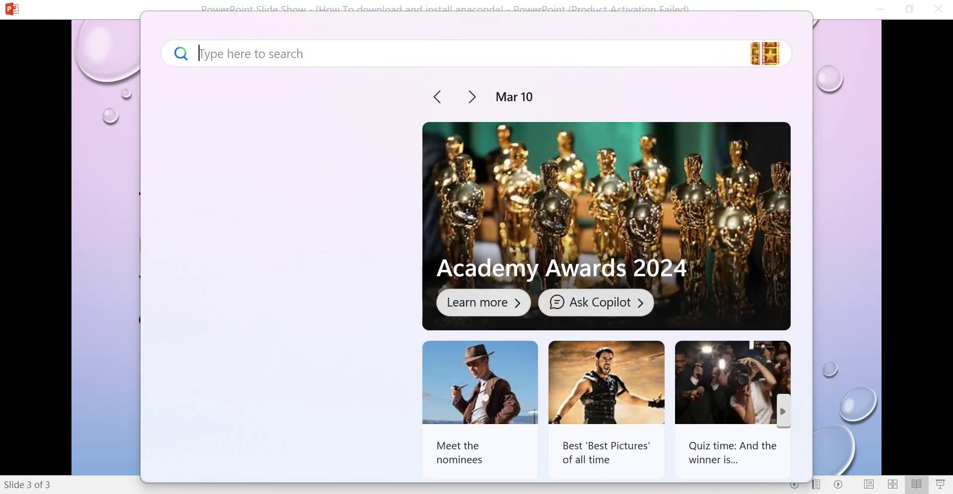
pyautogui.write('an')
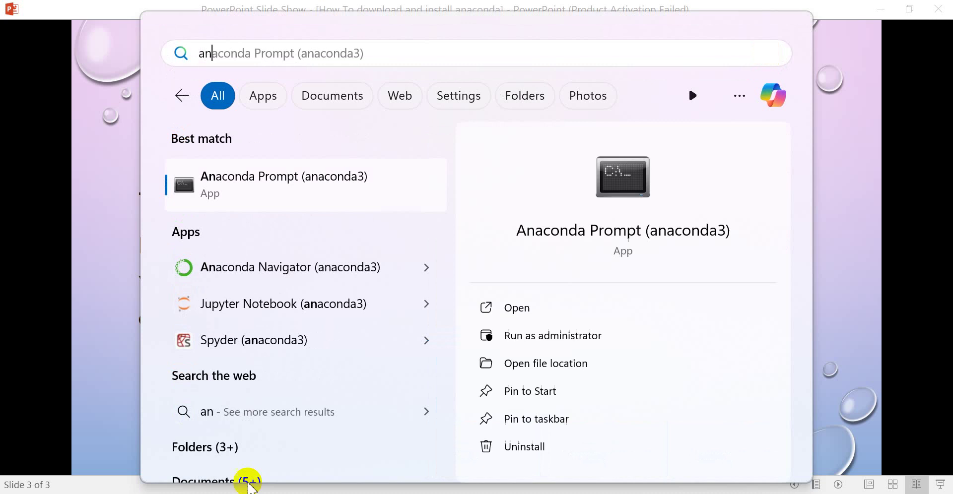
pyautogui.click(234, 197)
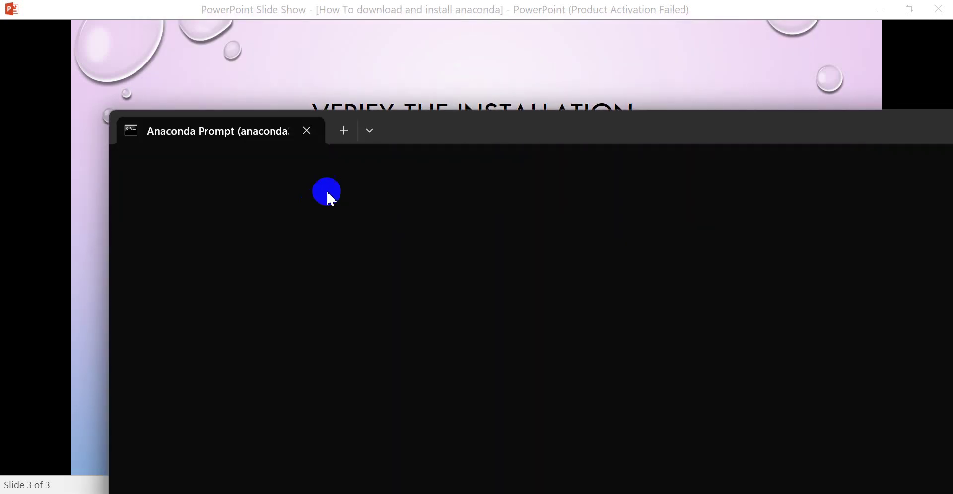
pyautogui.moveTo(412, 124); pyautogui.dragTo(373, 92)
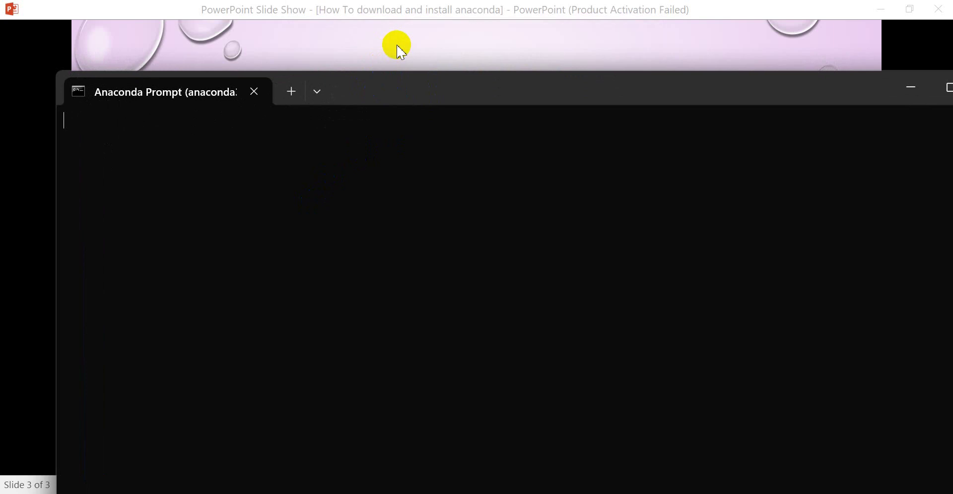
# Step: Run "conda --version" in Anaconda Prompt to verify the installation, and minimize the prompt window
pyautogui.click(396, 45)
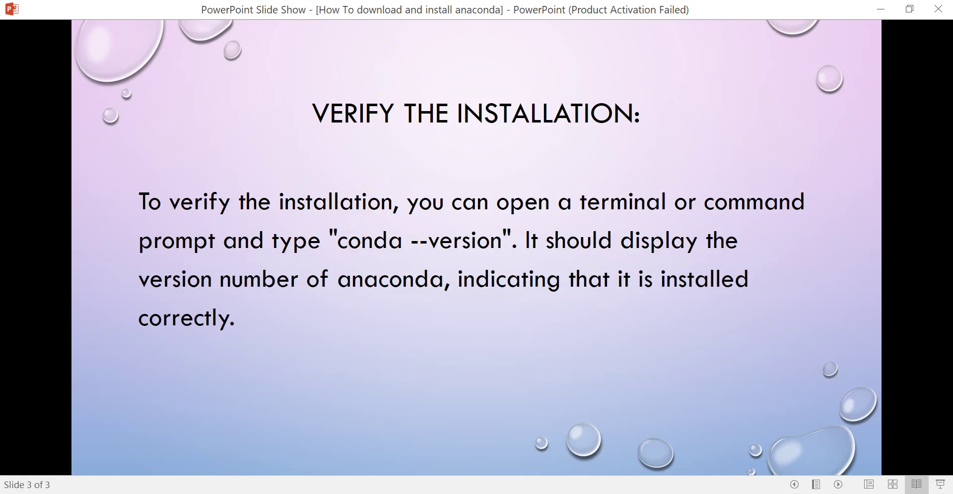
pyautogui.click(592, 493)
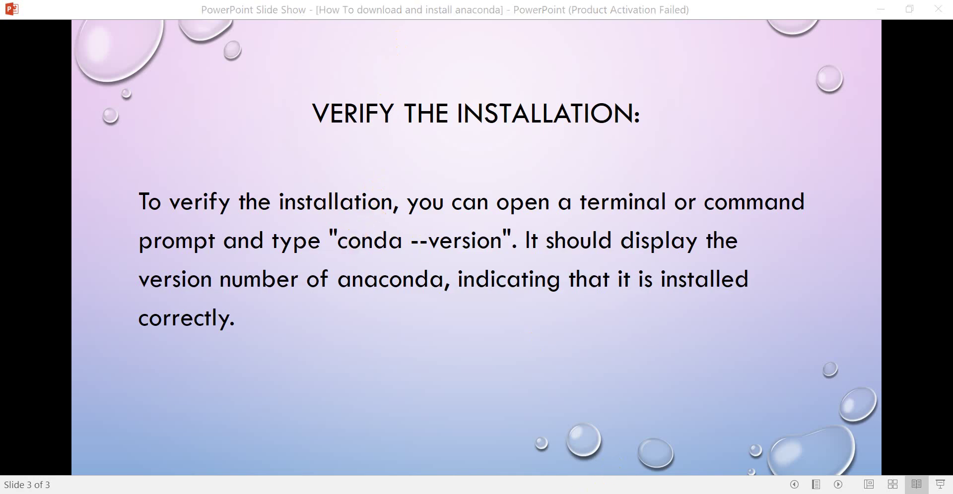
pyautogui.click(653, 437)
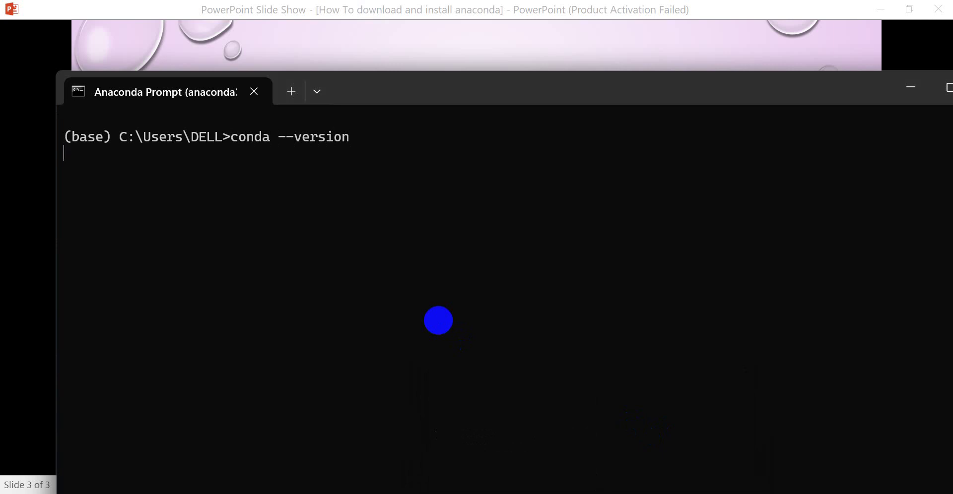
pyautogui.press('Return')
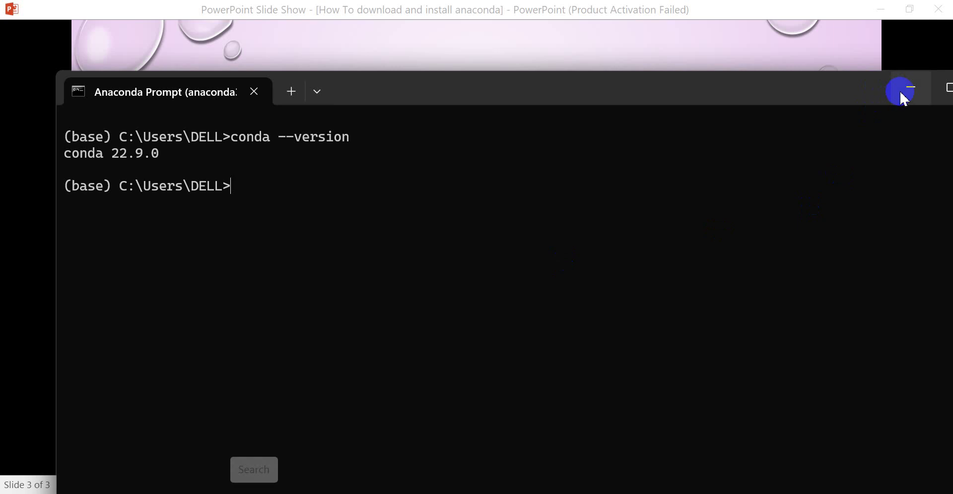
pyautogui.click(903, 97)
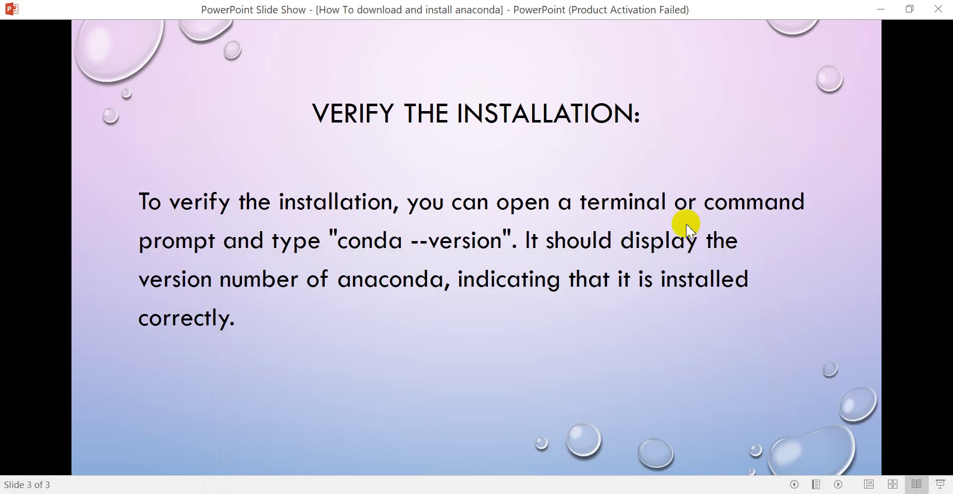
# Step: Search Windows for "jupy" to locate the Jupyter Notebook (anaconda3) app
pyautogui.click(307, 493)
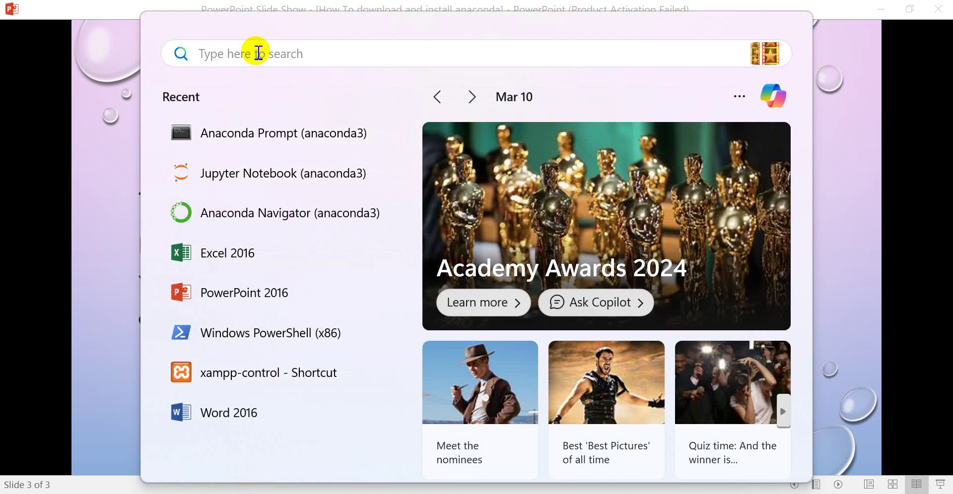
pyautogui.write('ana')
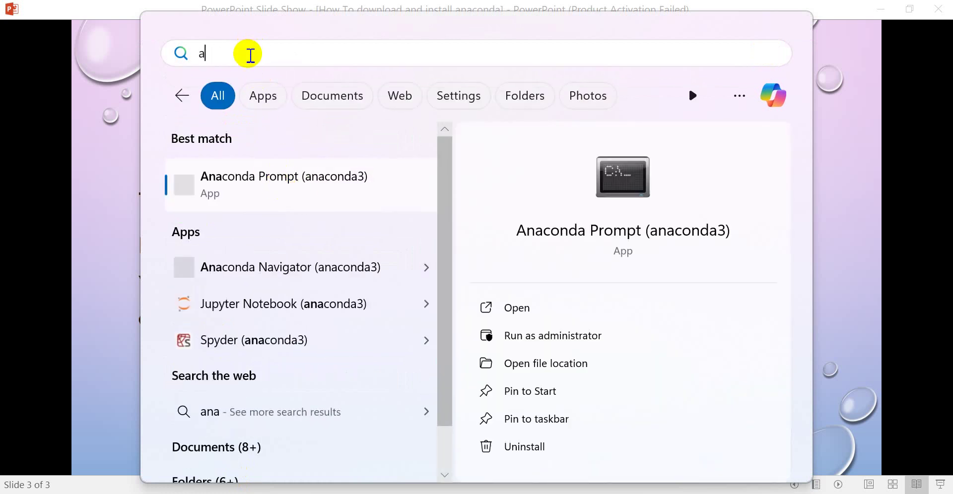
pyautogui.press('BackSpace')
pyautogui.write('jupy')
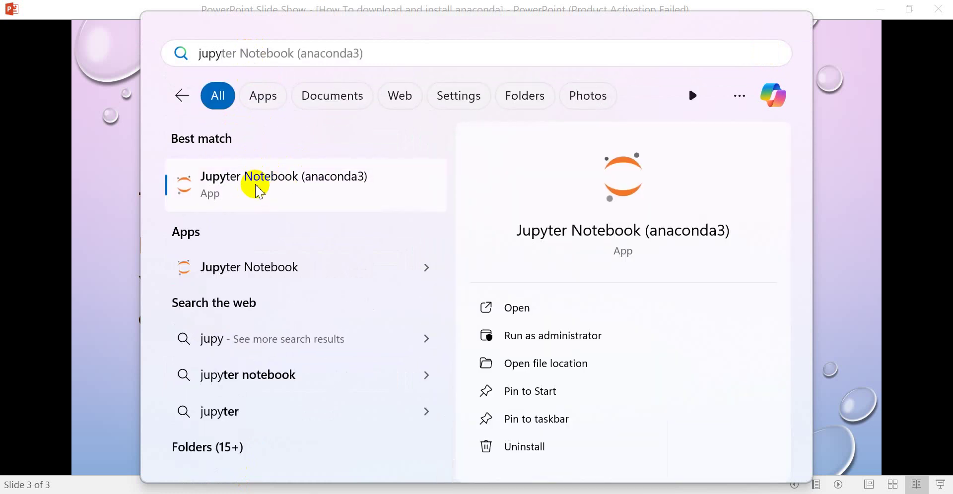
# Step: Switch to the Jupyter home page in Chrome and create a new folder in the root directory
pyautogui.click(546, 491)
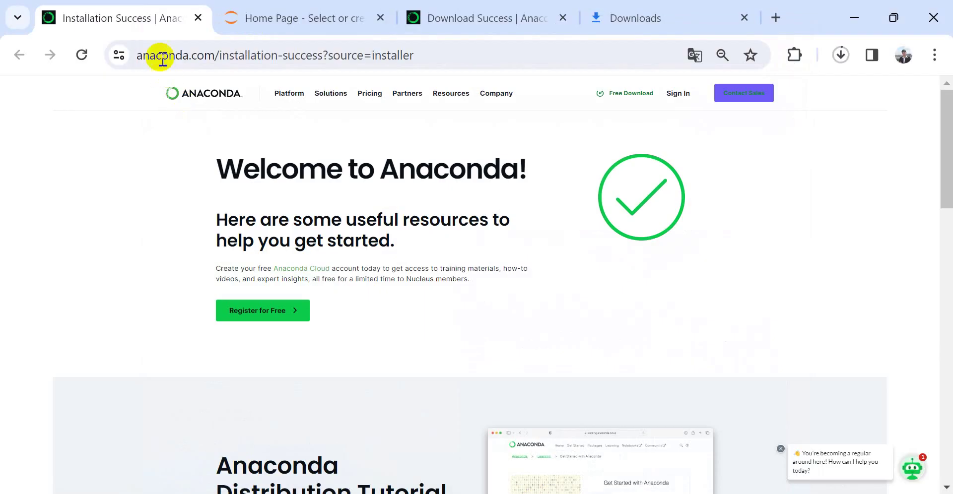
pyautogui.click(314, 15)
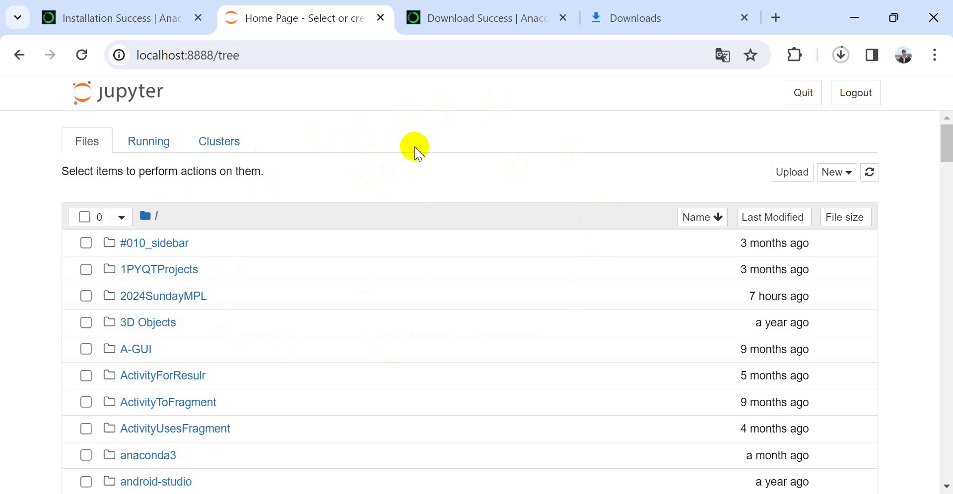
pyautogui.click(839, 173)
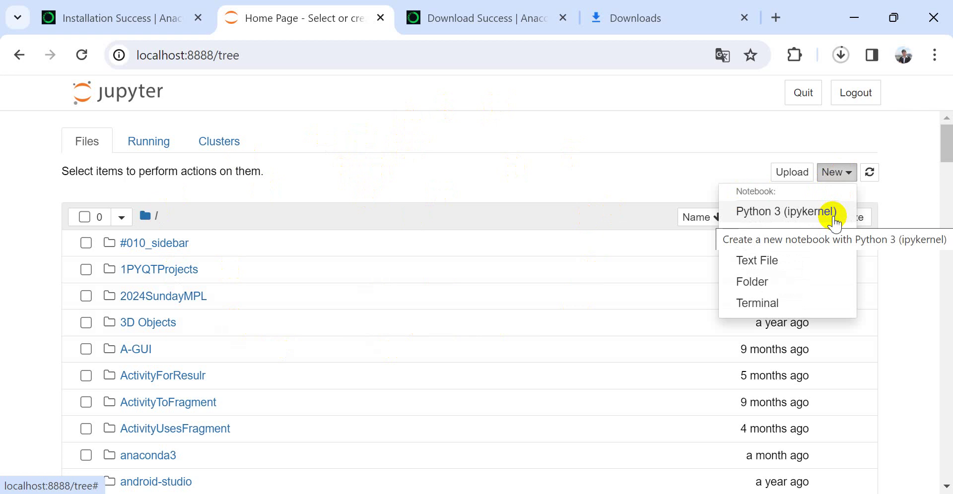
pyautogui.click(778, 280)
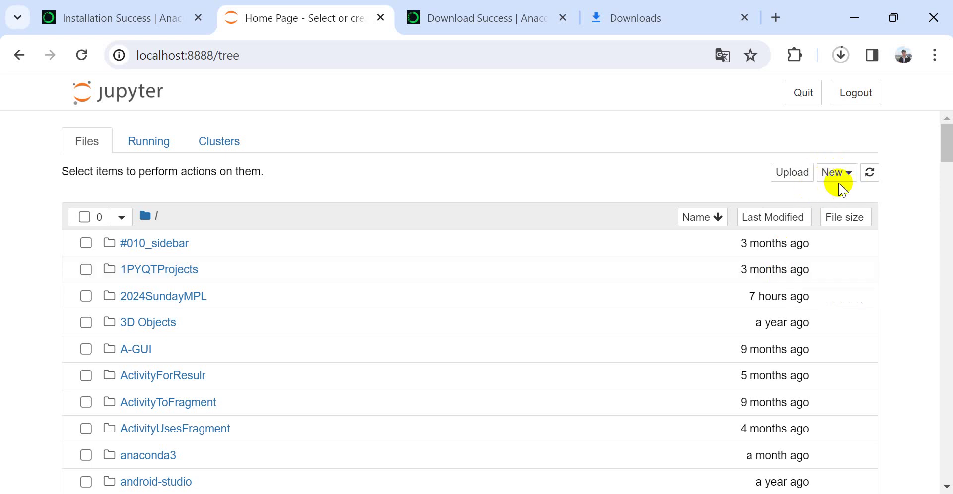
# Step: Rename the newly created Untitled Folder in the root directory as "Python practices"
pyautogui.scroll(-10, 437, 340)
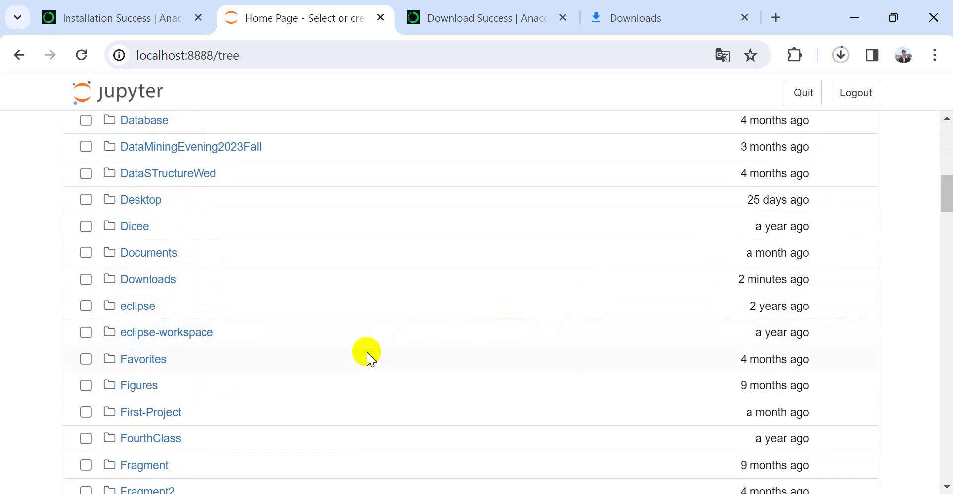
pyautogui.scroll(-4, 368, 353)
pyautogui.scroll(-6, 300, 315)
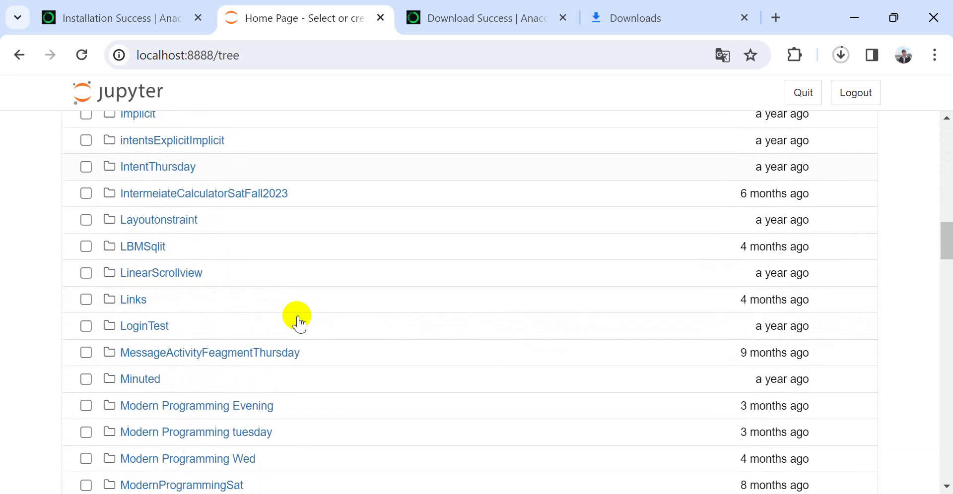
pyautogui.scroll(-10, 300, 324)
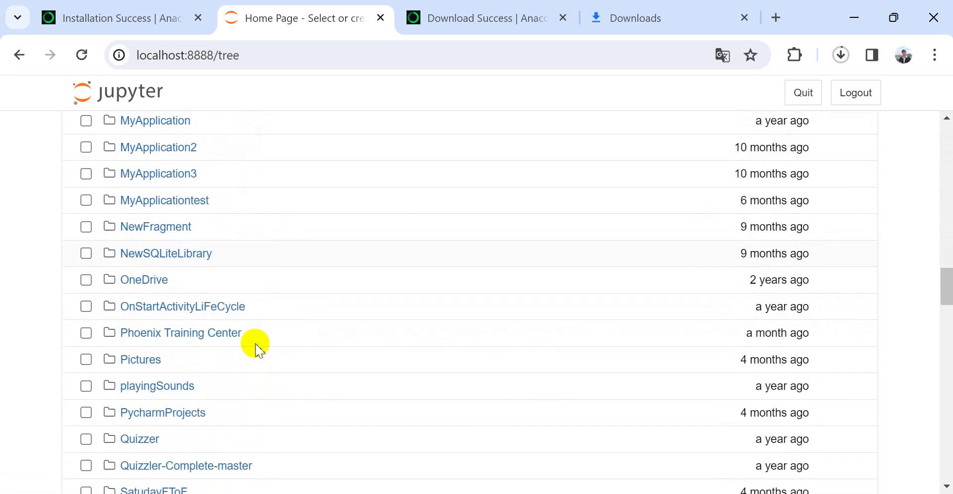
pyautogui.scroll(-10, 240, 348)
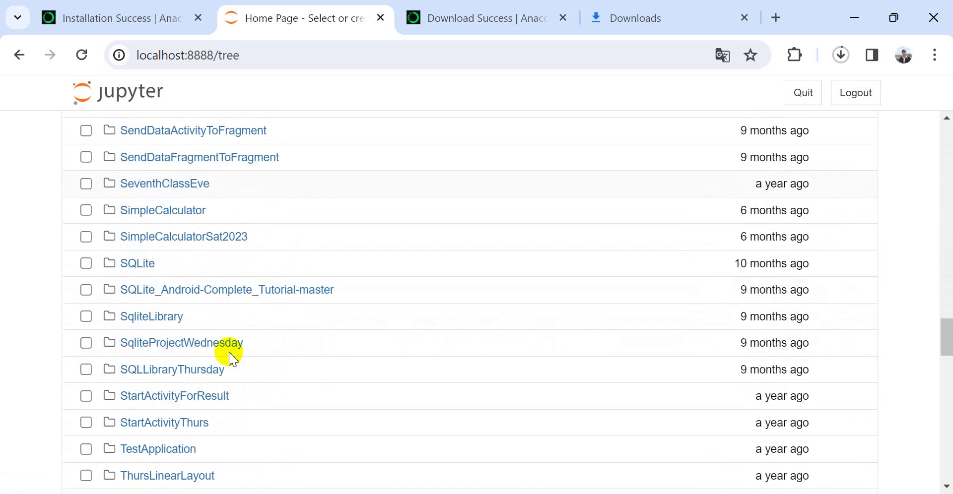
pyautogui.scroll(-7, 229, 353)
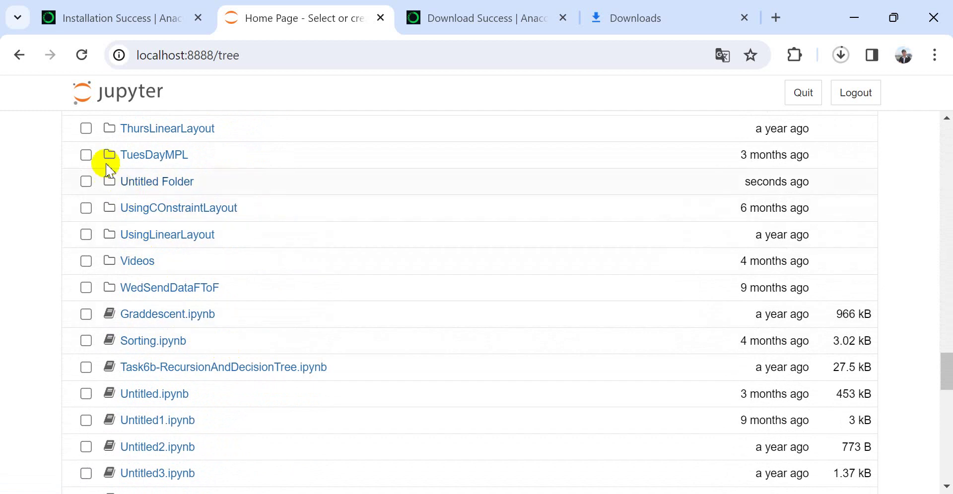
pyautogui.click(87, 182)
pyautogui.scroll(5, 124, 201)
pyautogui.scroll(20, 127, 204)
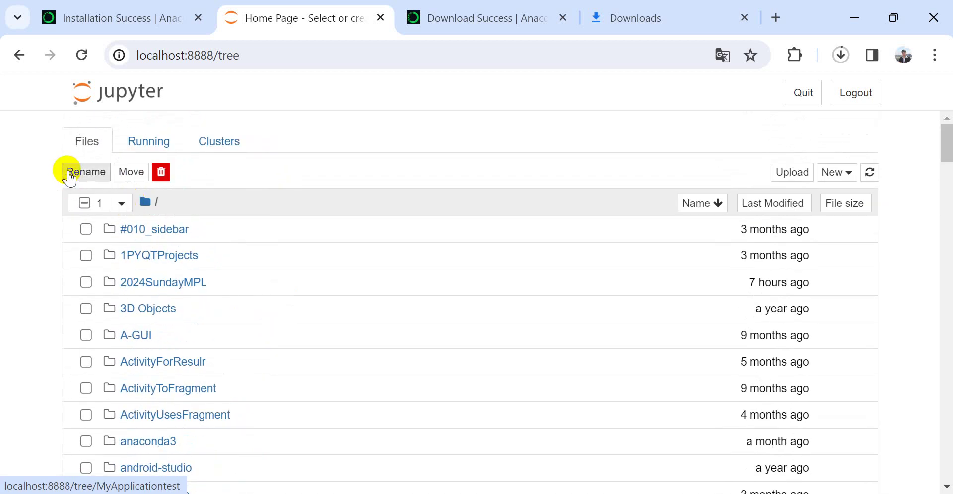
pyautogui.click(82, 174)
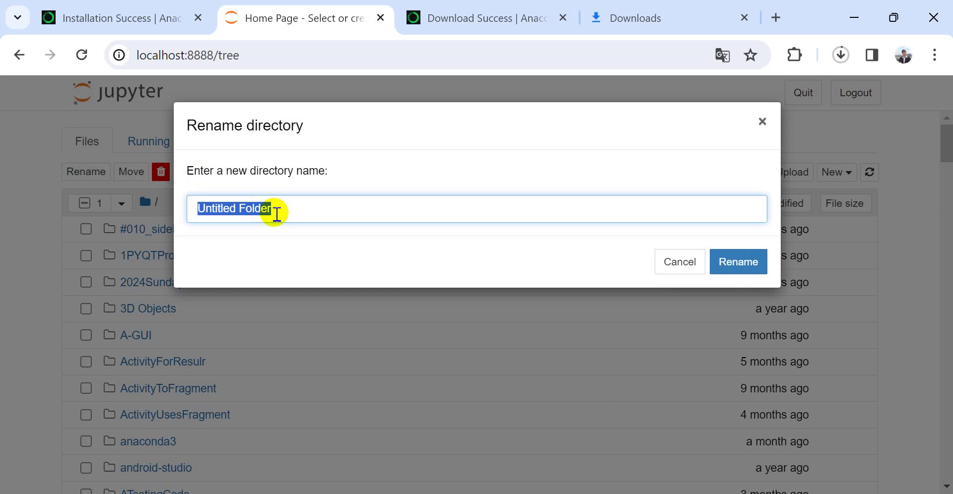
pyautogui.write('Python practices')
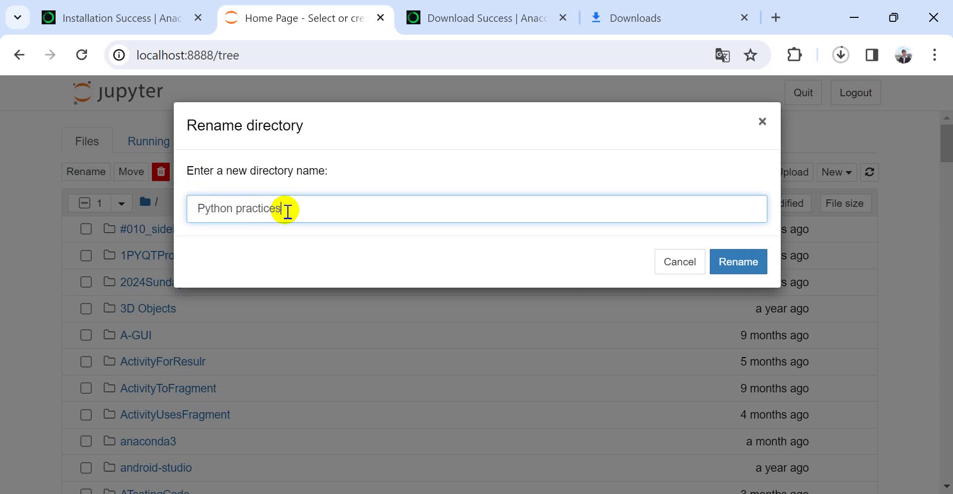
pyautogui.click(734, 262)
# Step: Open the Python practices folder and create a new Python 3 (ipykernel) notebook in it
pyautogui.scroll(-15, 121, 369)
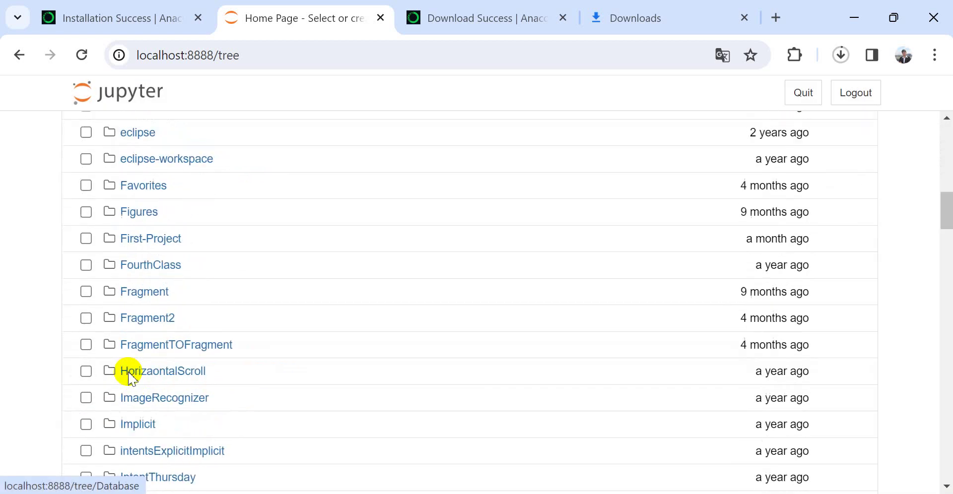
pyautogui.scroll(-16, 130, 380)
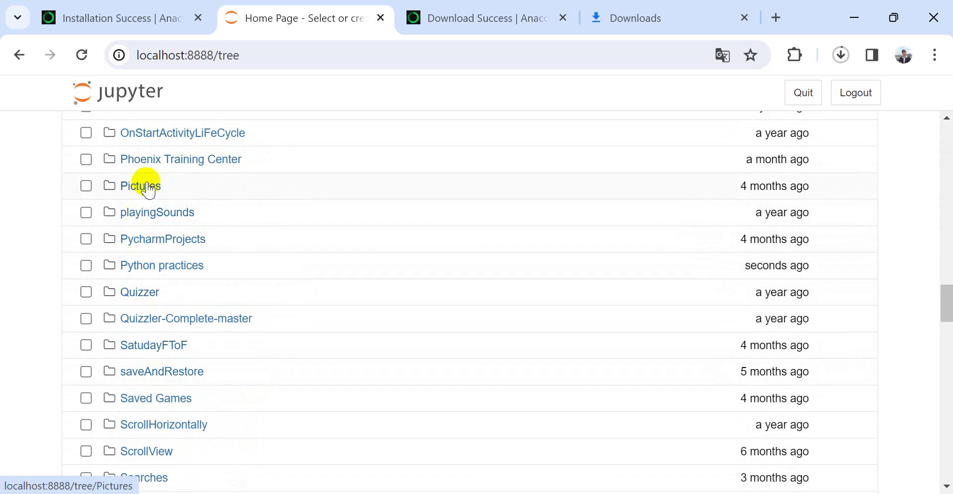
pyautogui.click(141, 267)
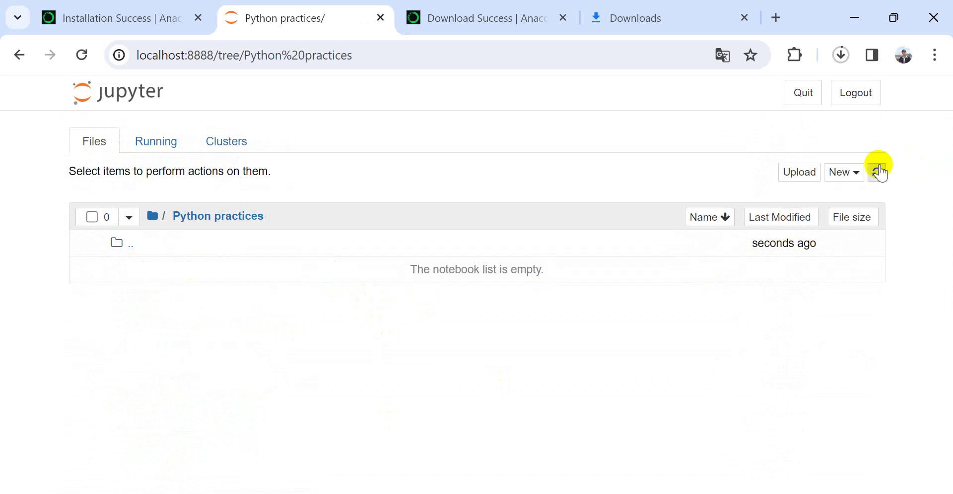
pyautogui.click(858, 178)
pyautogui.click(830, 210)
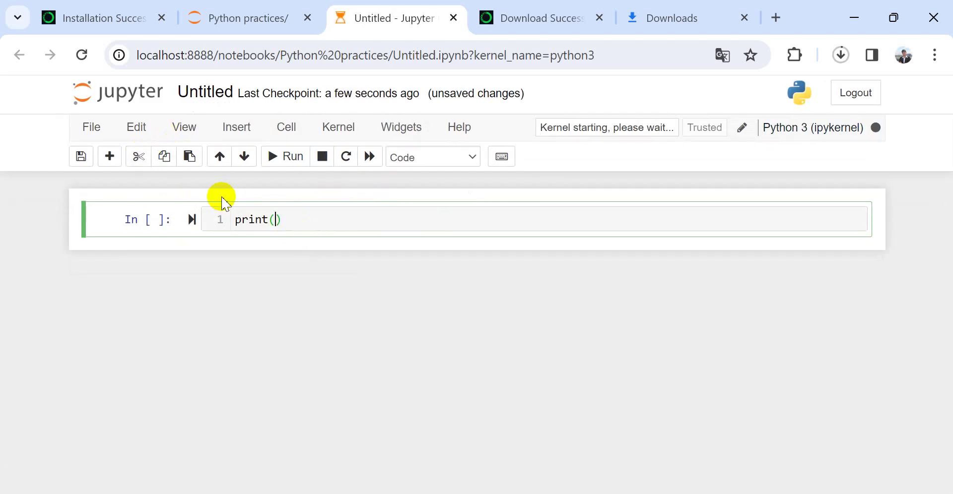
# Step: Write print("Welome to python 3") in the notebook's first cell and run the cell
pyautogui.write('"El')
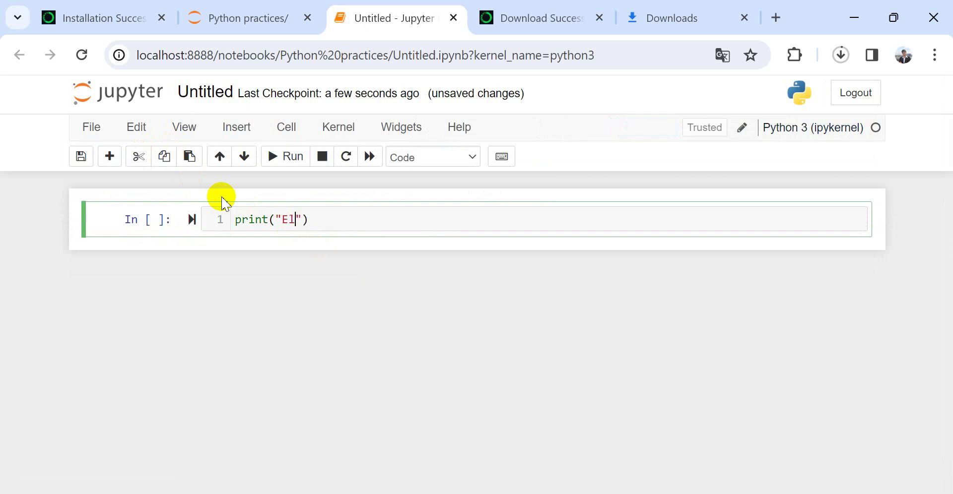
pyautogui.write('come')
pyautogui.press('BackSpace')
pyautogui.press('BackSpace')
pyautogui.press('BackSpace')
pyautogui.press('BackSpace')
pyautogui.press('BackSpace')
pyautogui.write('elome')
pyautogui.write(' to ')
pyautogui.write('python 3')
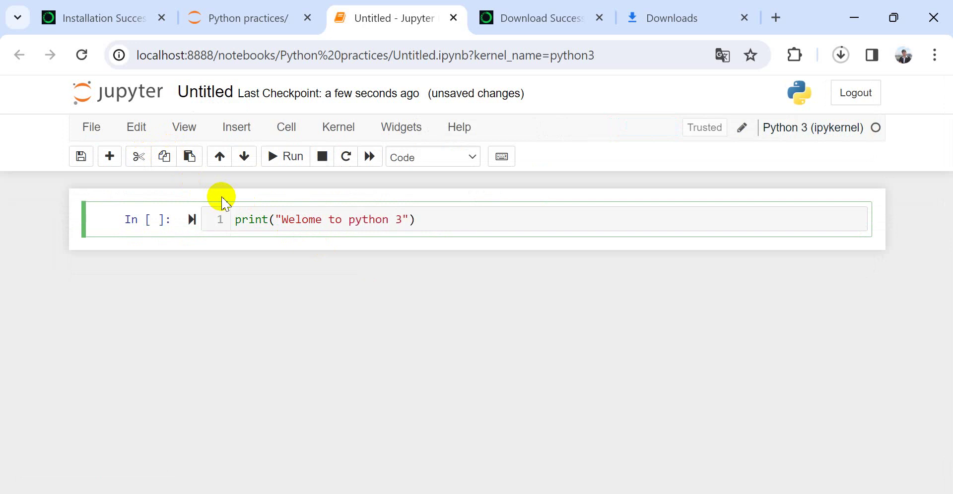
pyautogui.click(283, 166)
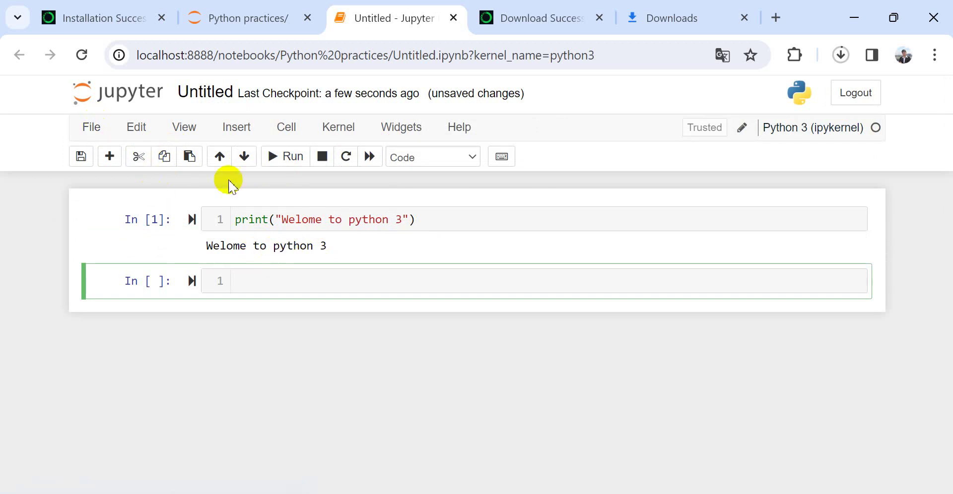
# Step: Rename the untitled notebook as "firstprog"
pyautogui.click(92, 128)
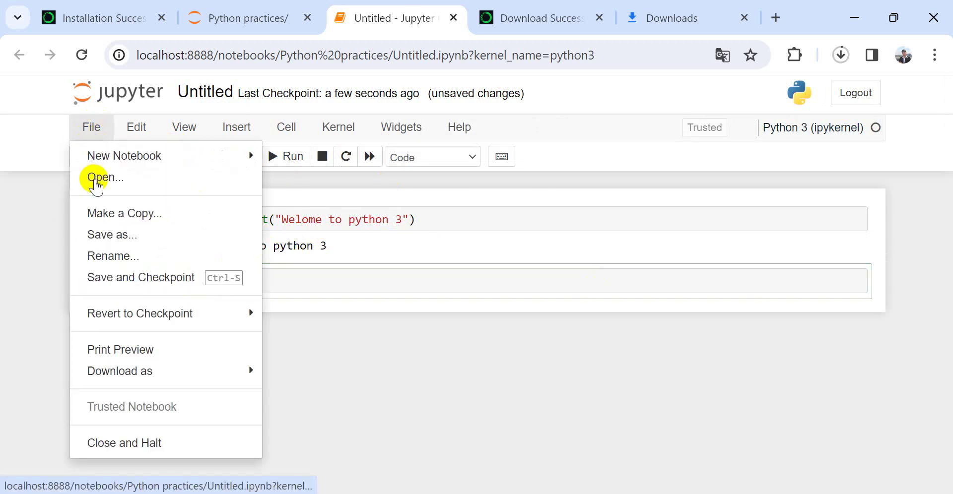
pyautogui.click(124, 259)
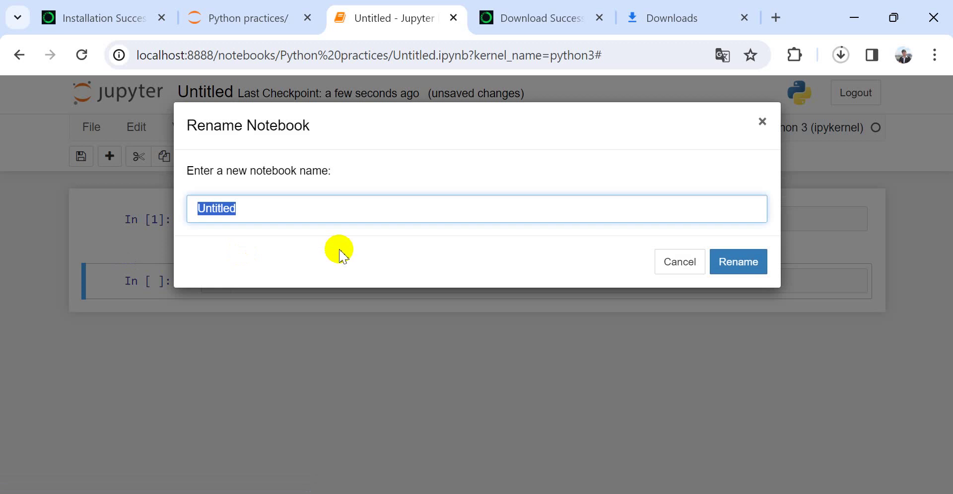
pyautogui.write('firstprog')
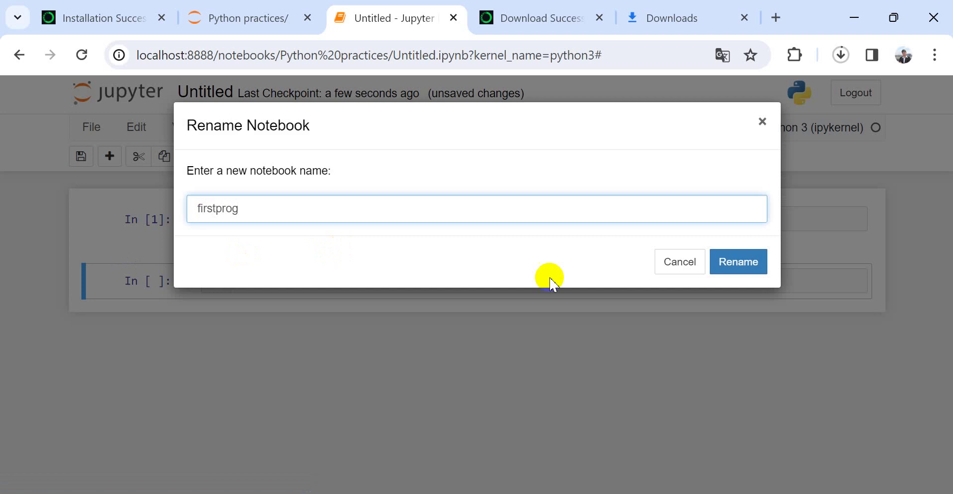
pyautogui.click(738, 262)
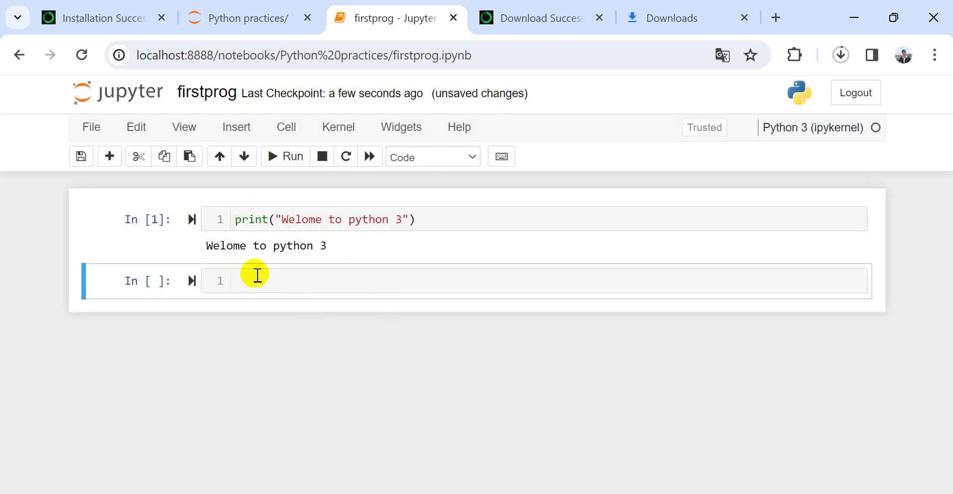